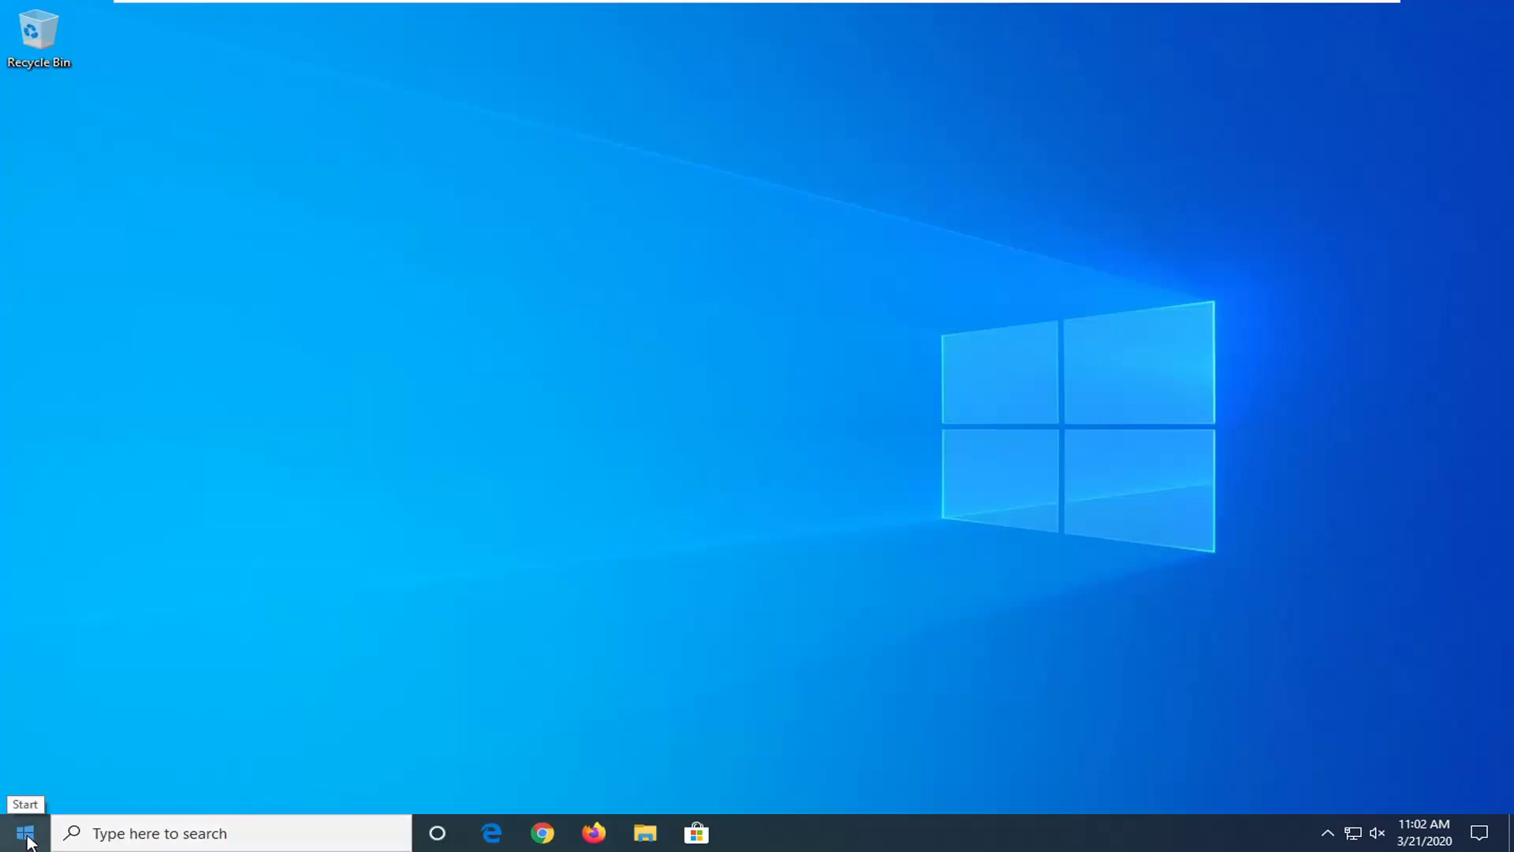
- Look over the Start menu's power choices and system-tools list, then dismiss them without shutting down
left_click(25, 835)
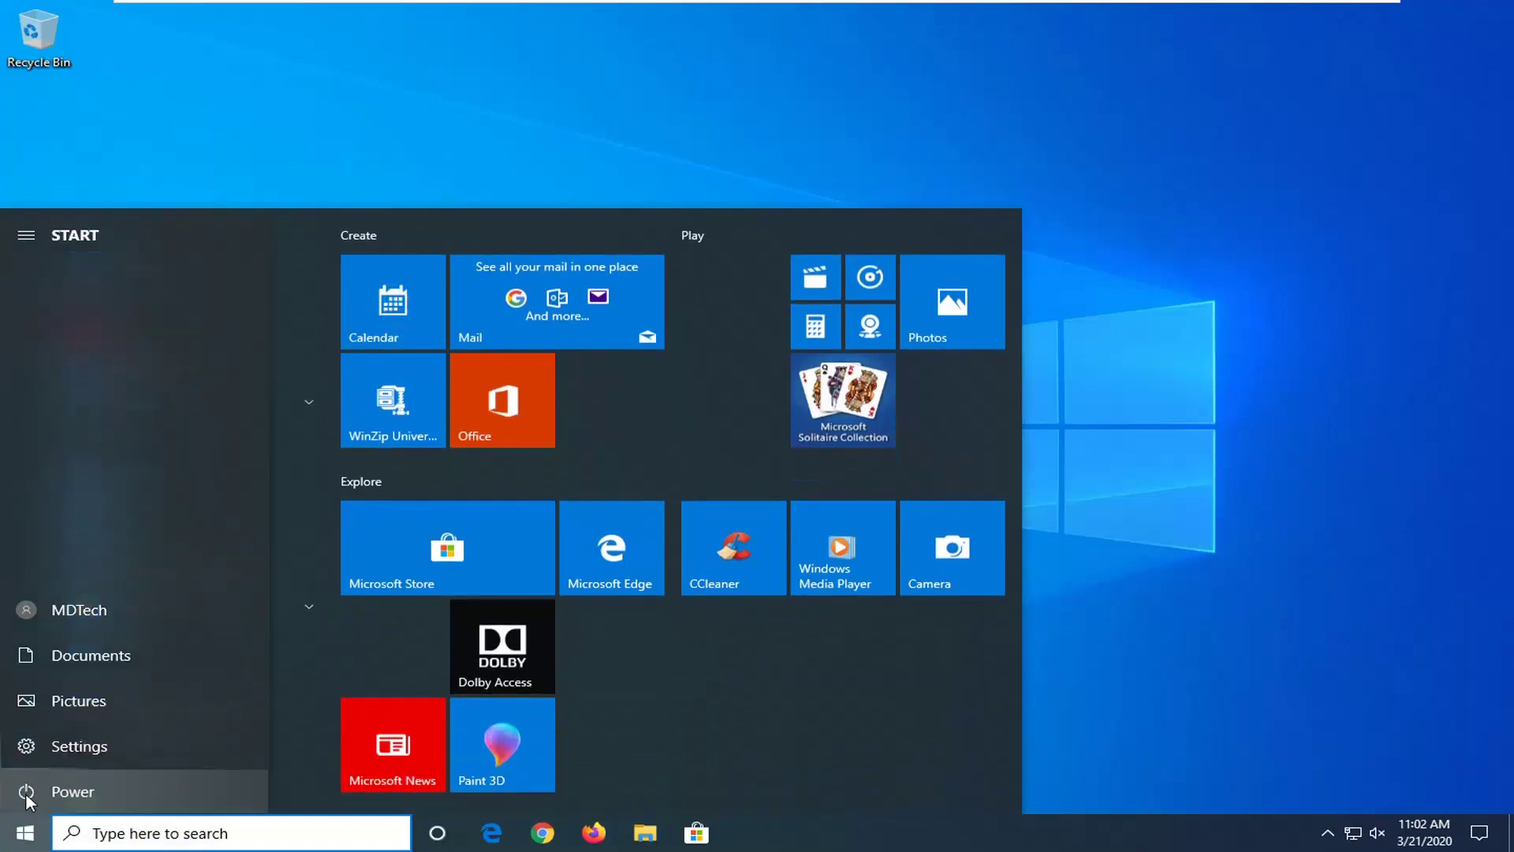
left_click(26, 793)
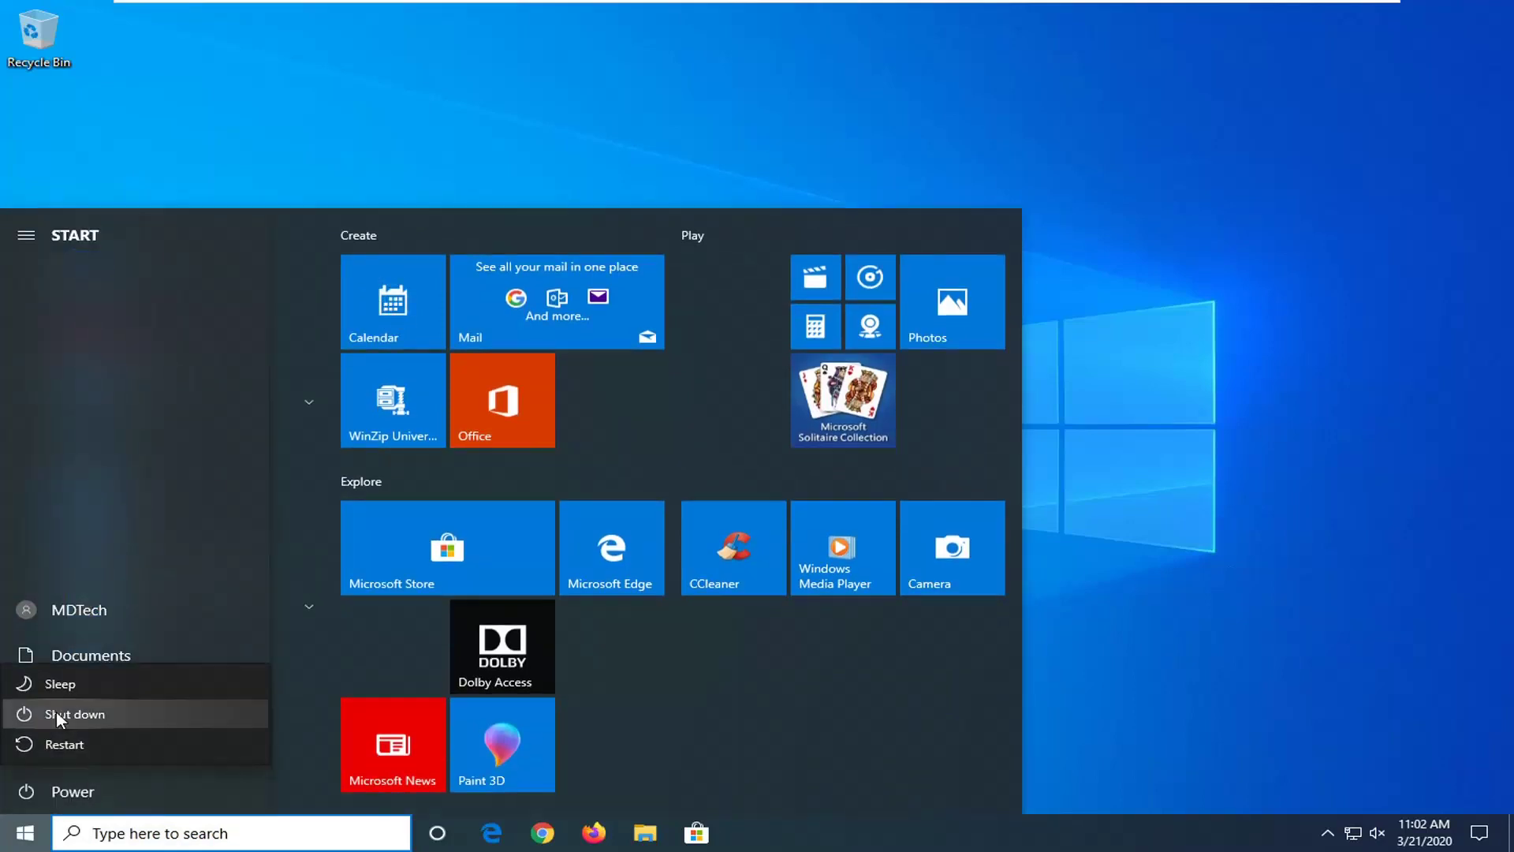
right_click(18, 835)
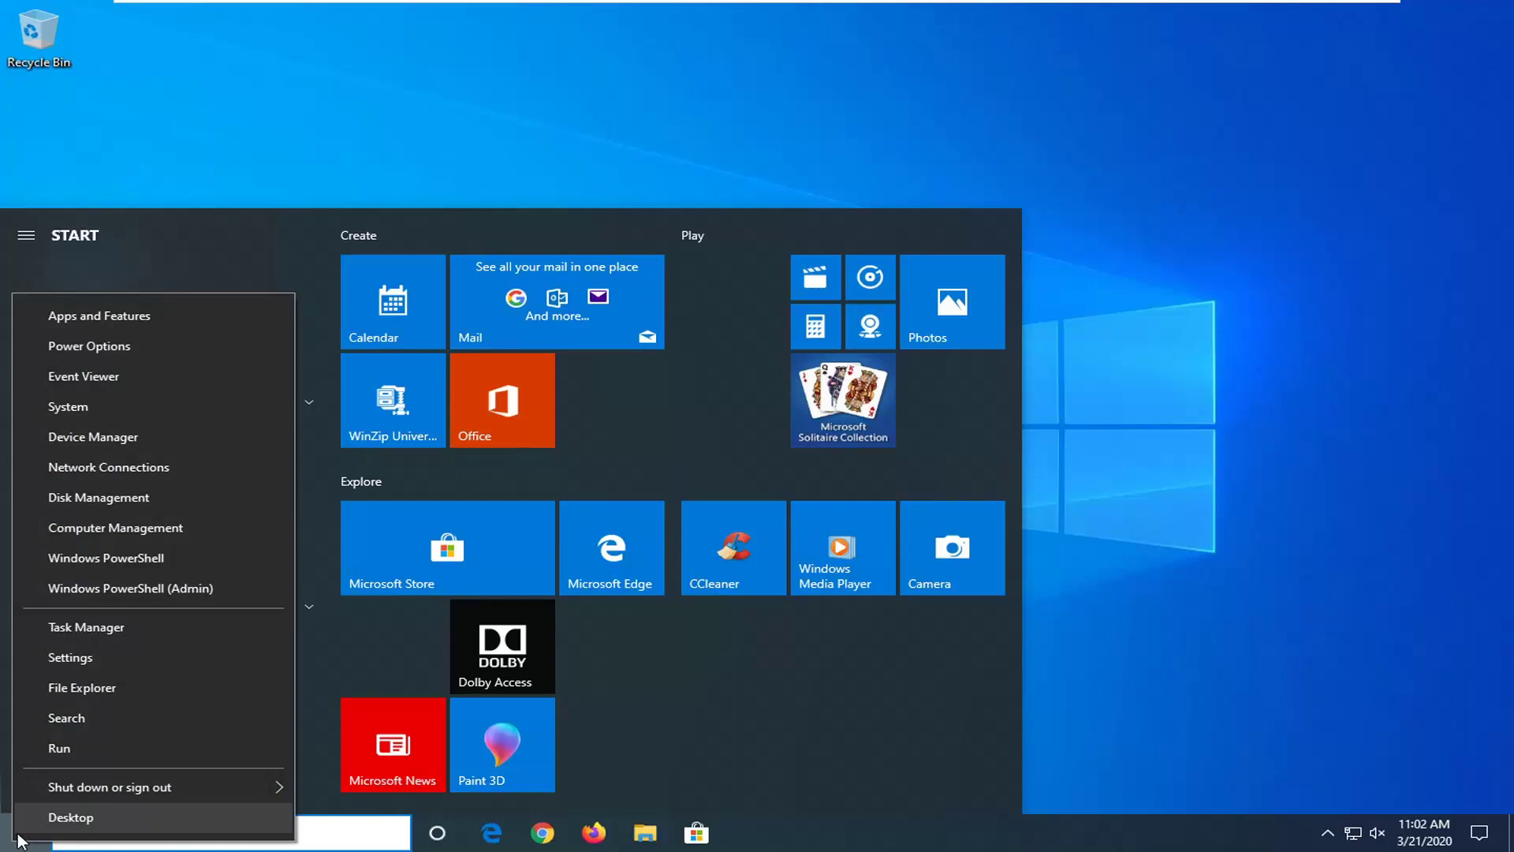
mouse_move(109, 787)
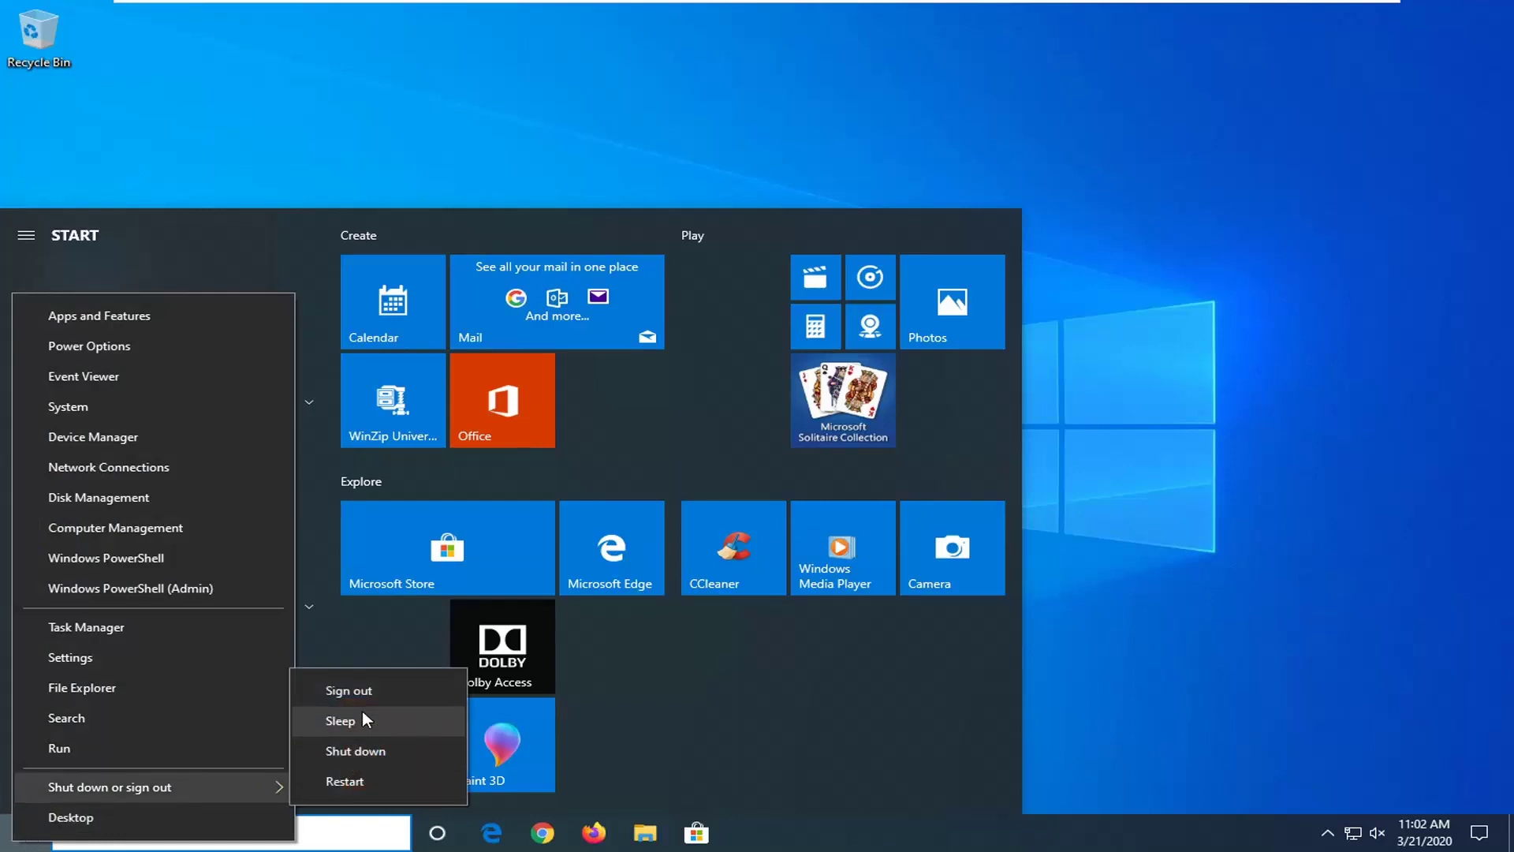
left_click(1301, 465)
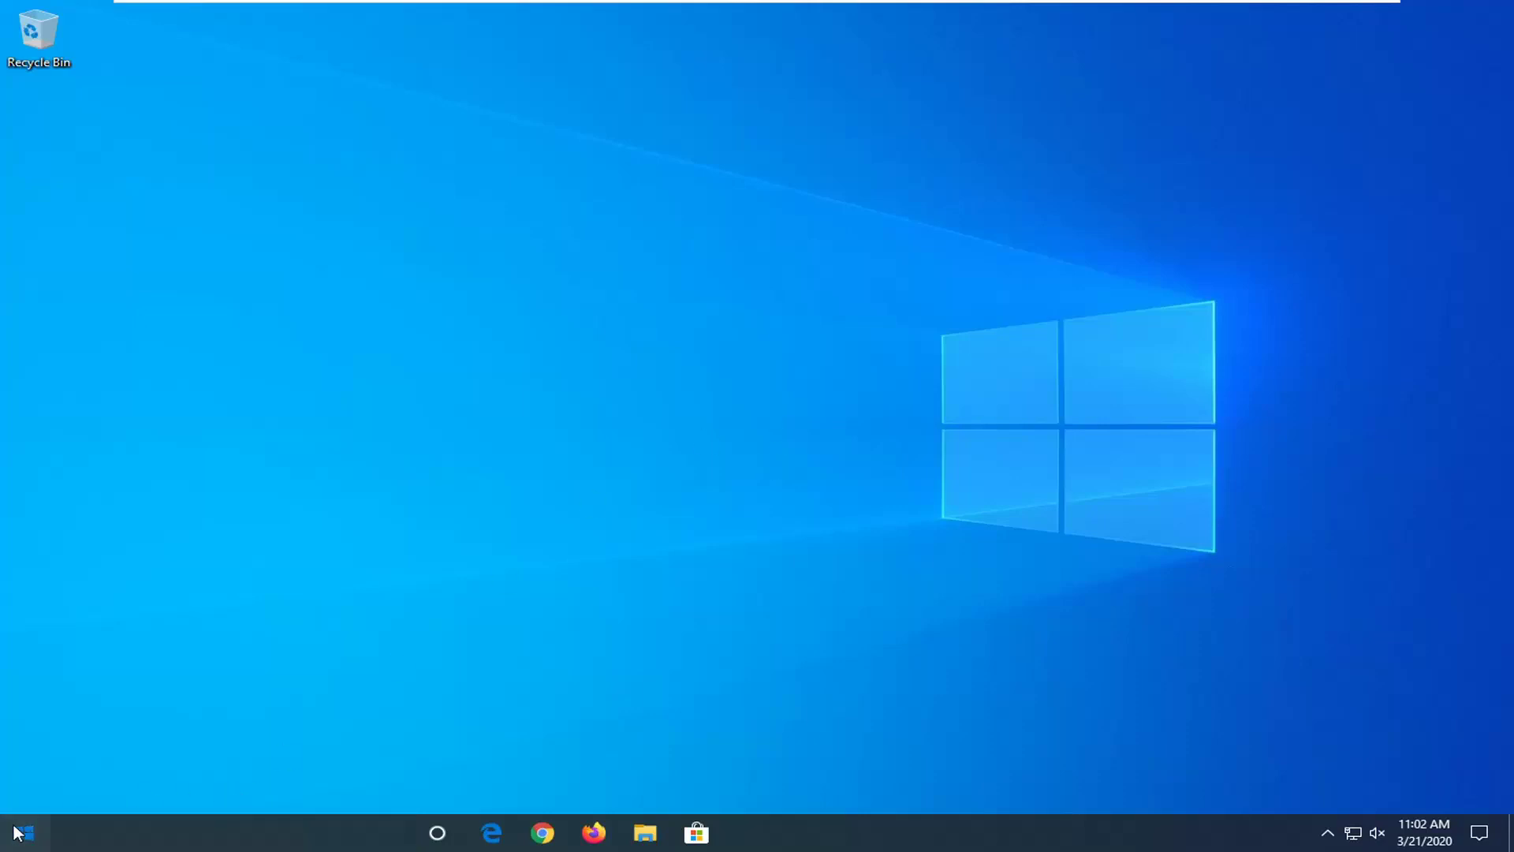
- Find Control Panel by searching 'control panel' and display its items as Large icons
left_click(18, 833)
type("c")
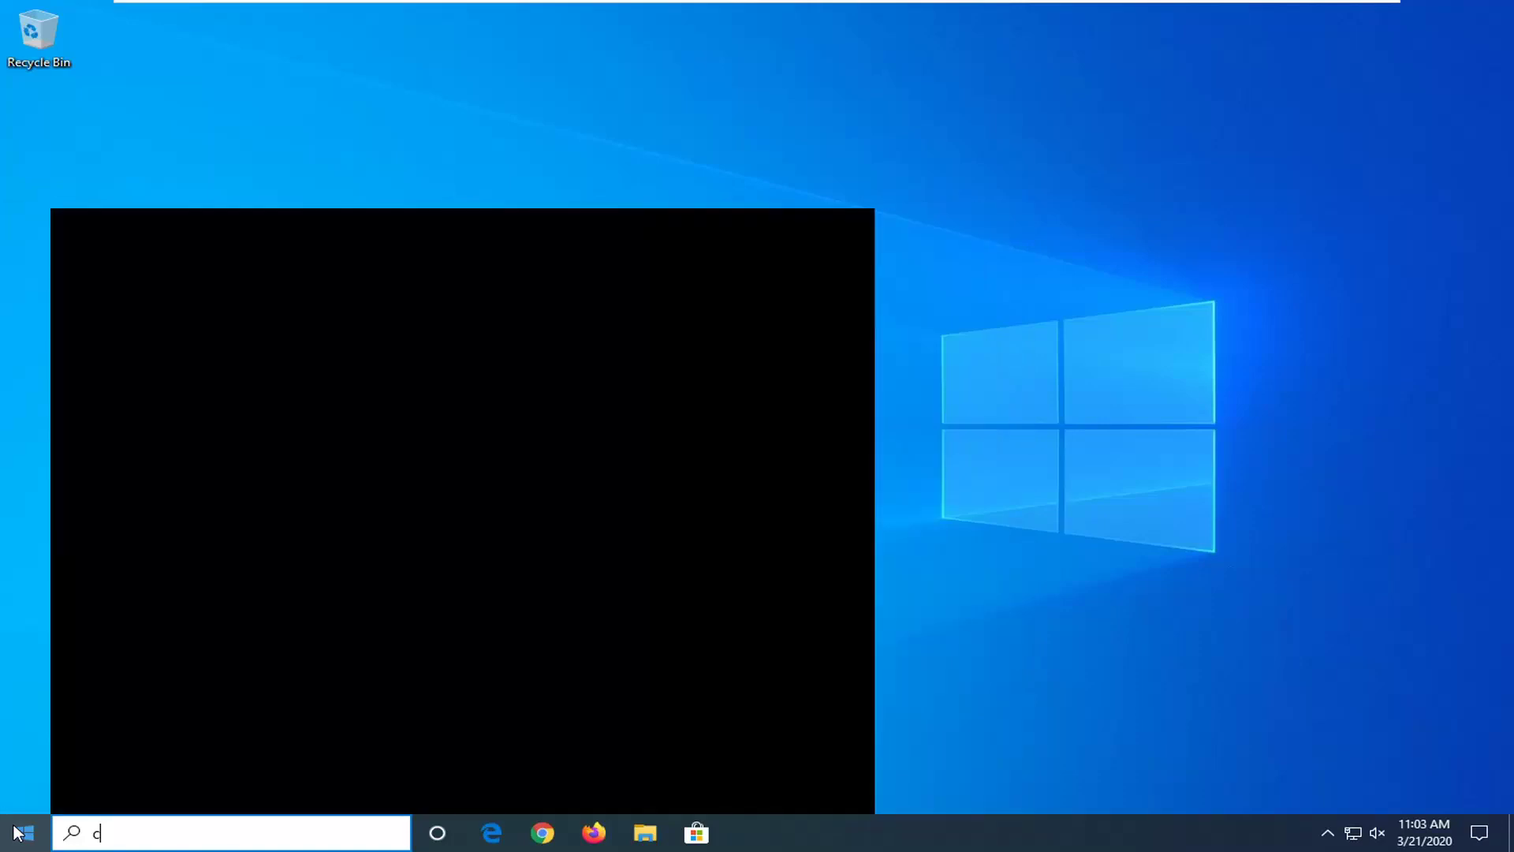
type("ontrol panel")
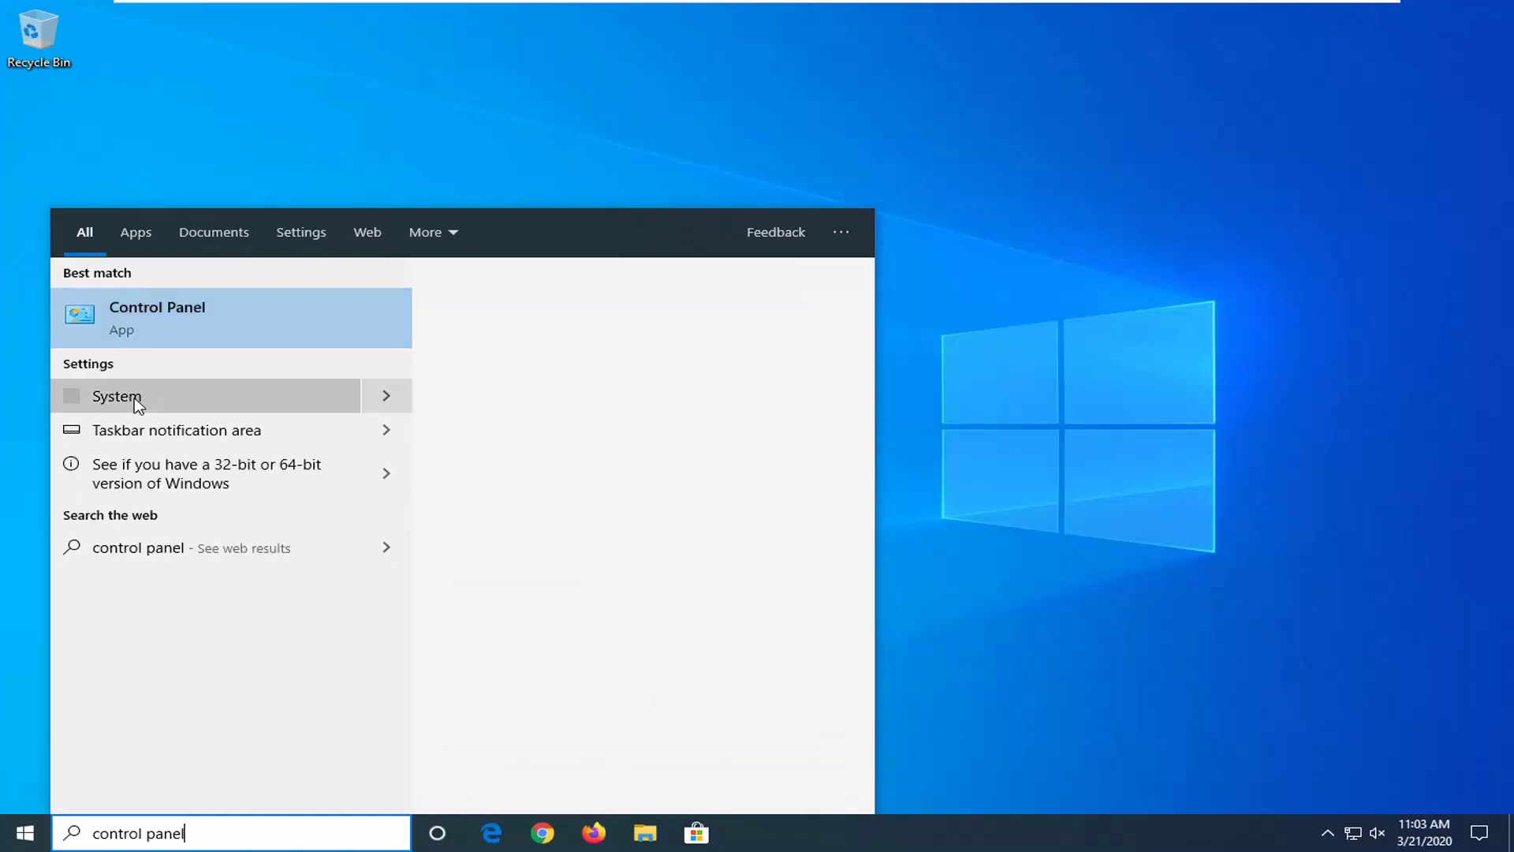
left_click(178, 313)
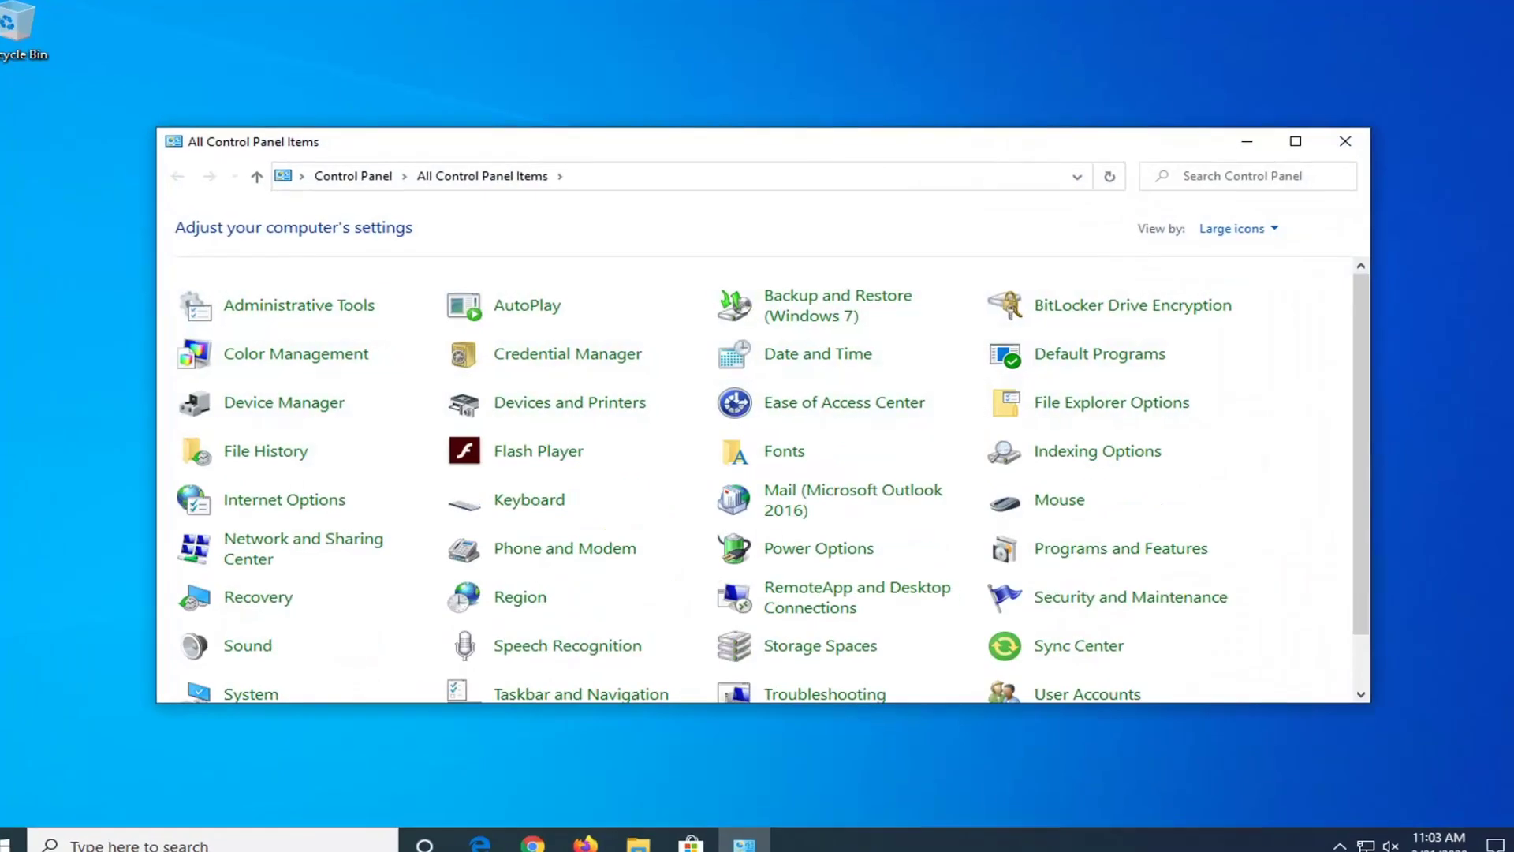
left_click(1268, 223)
left_click(1262, 276)
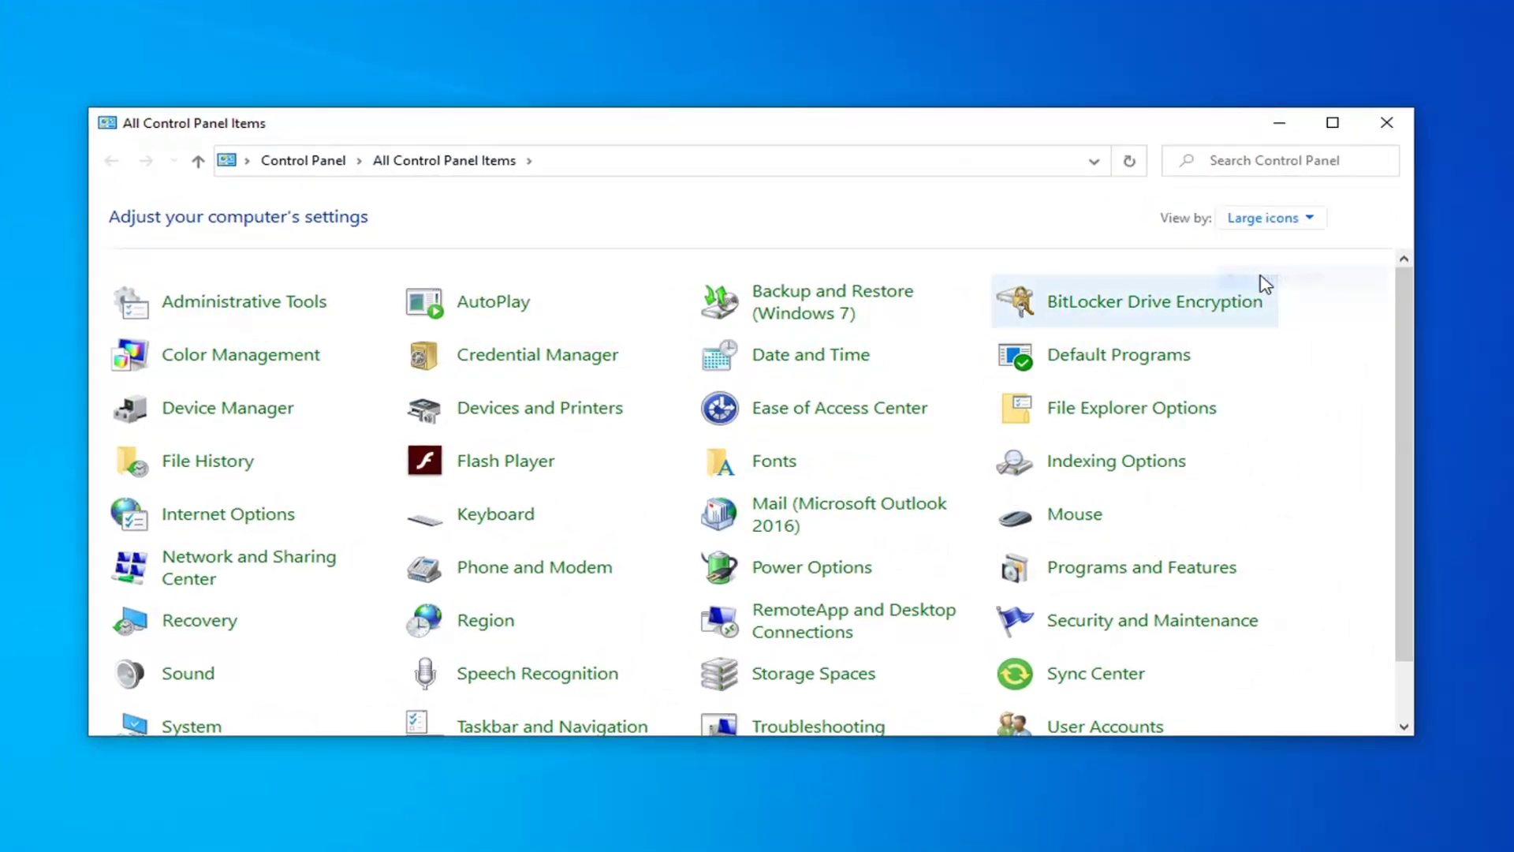
- Under Power Options' power-button settings, unlock the unavailable shutdown options, then close the window unchanged
left_click(830, 580)
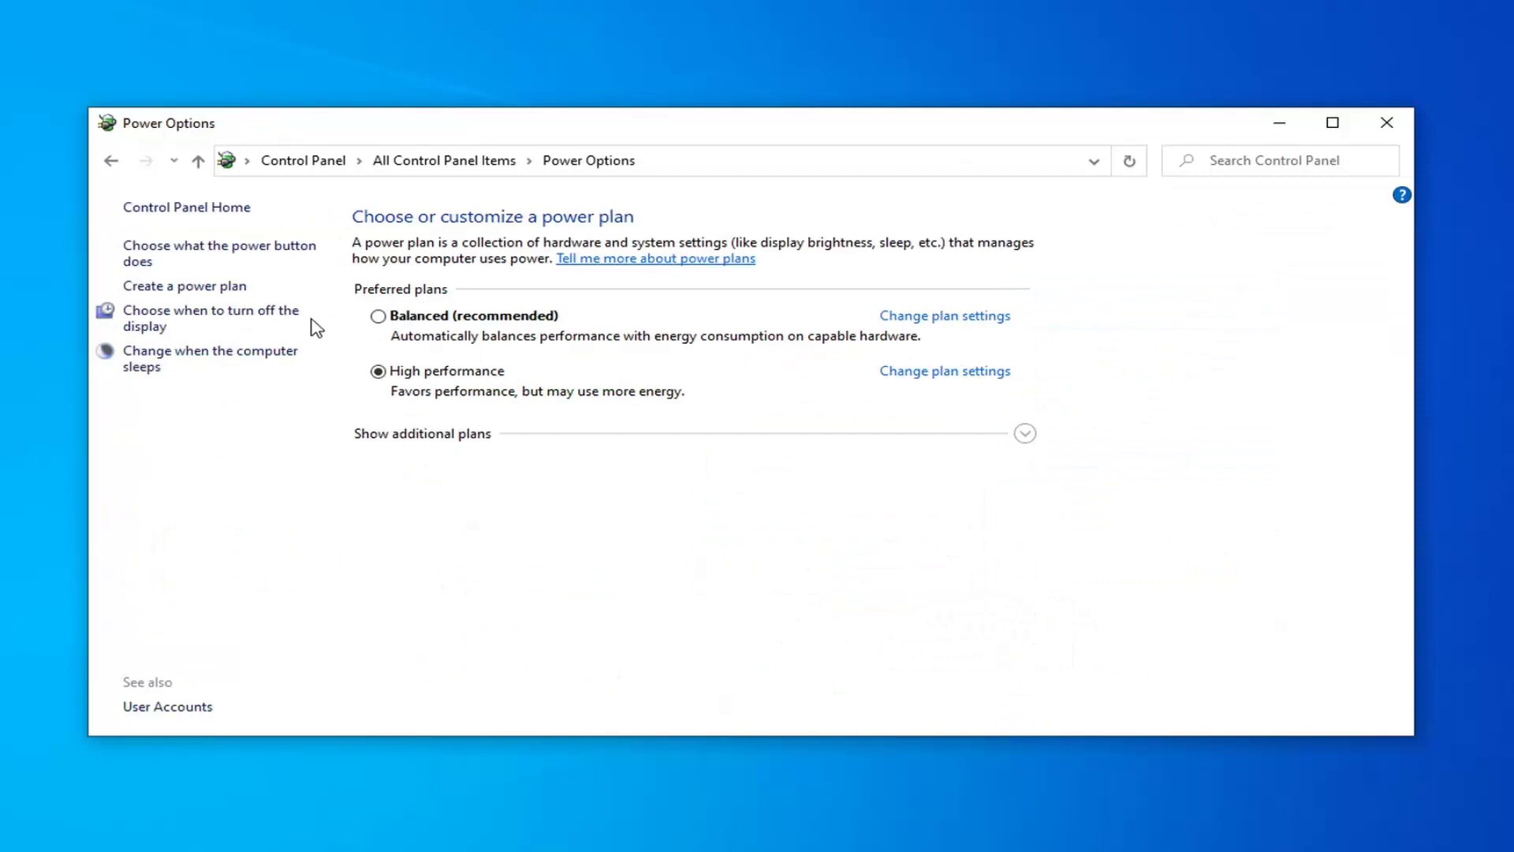
left_click(260, 250)
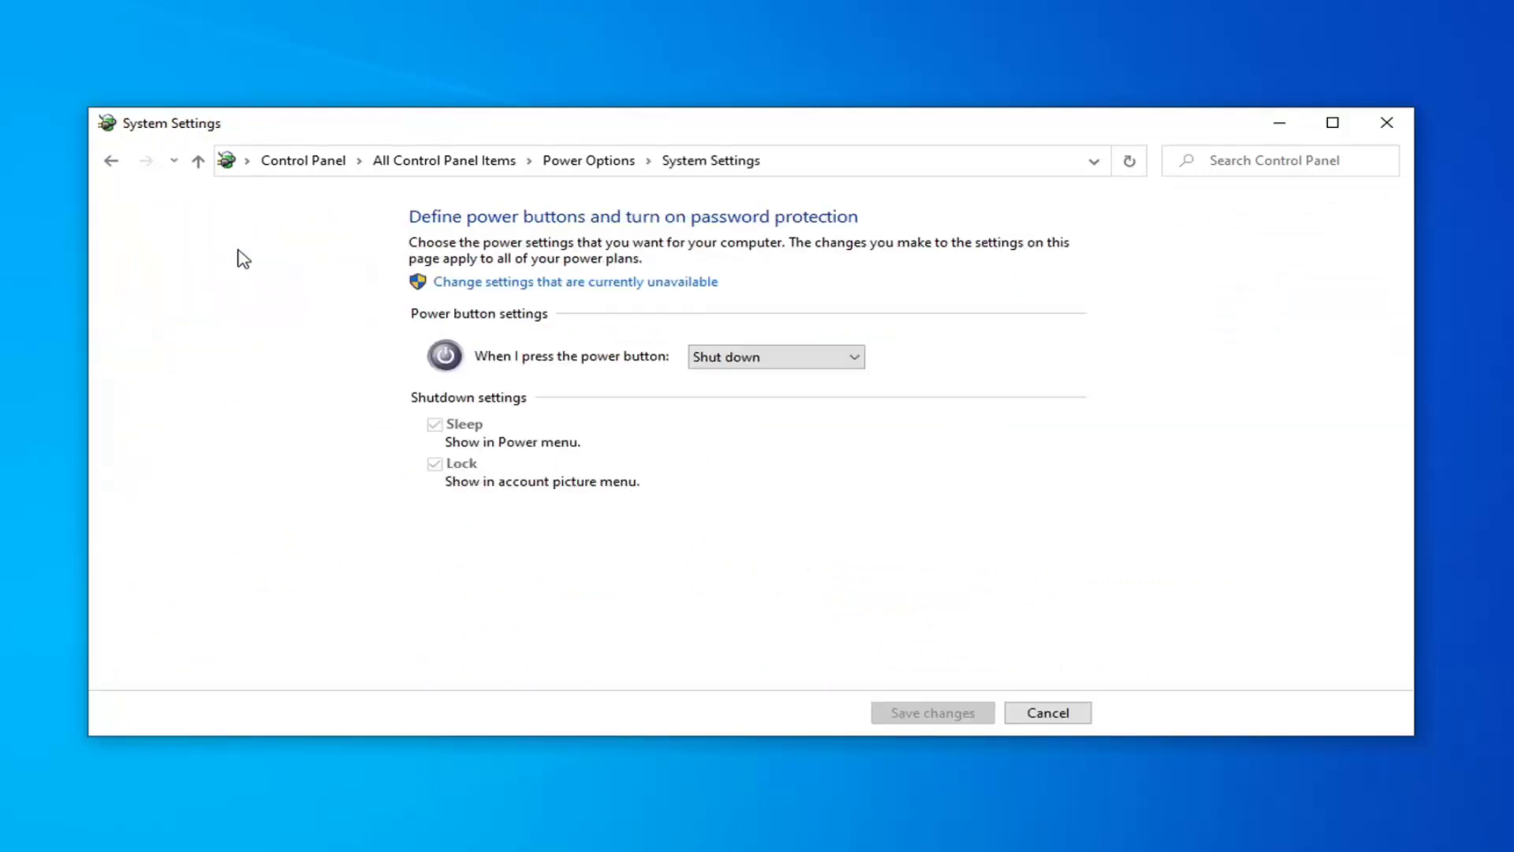
left_click(631, 284)
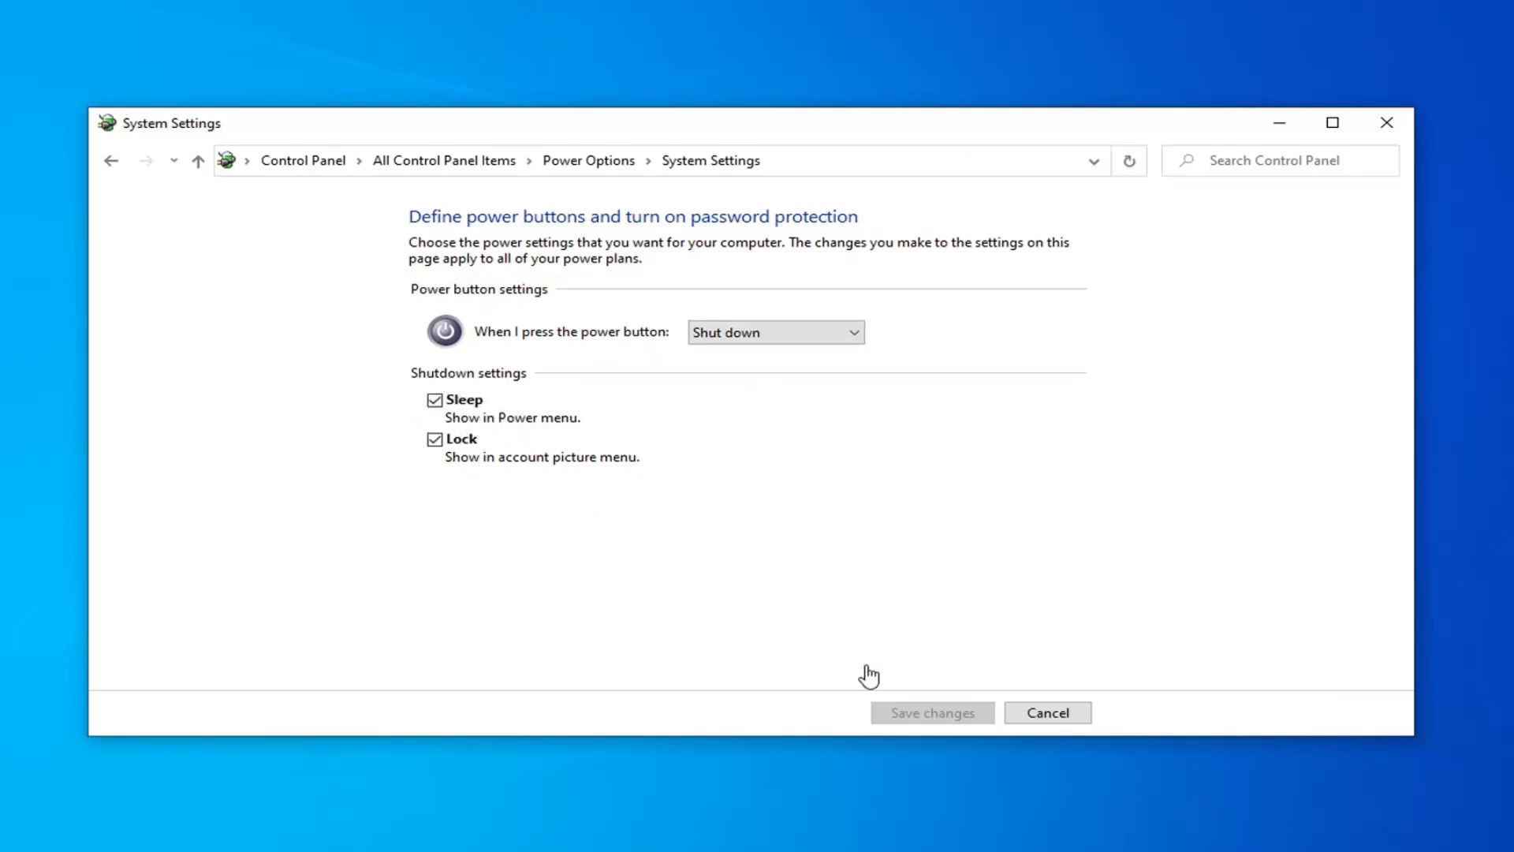
left_click(1386, 124)
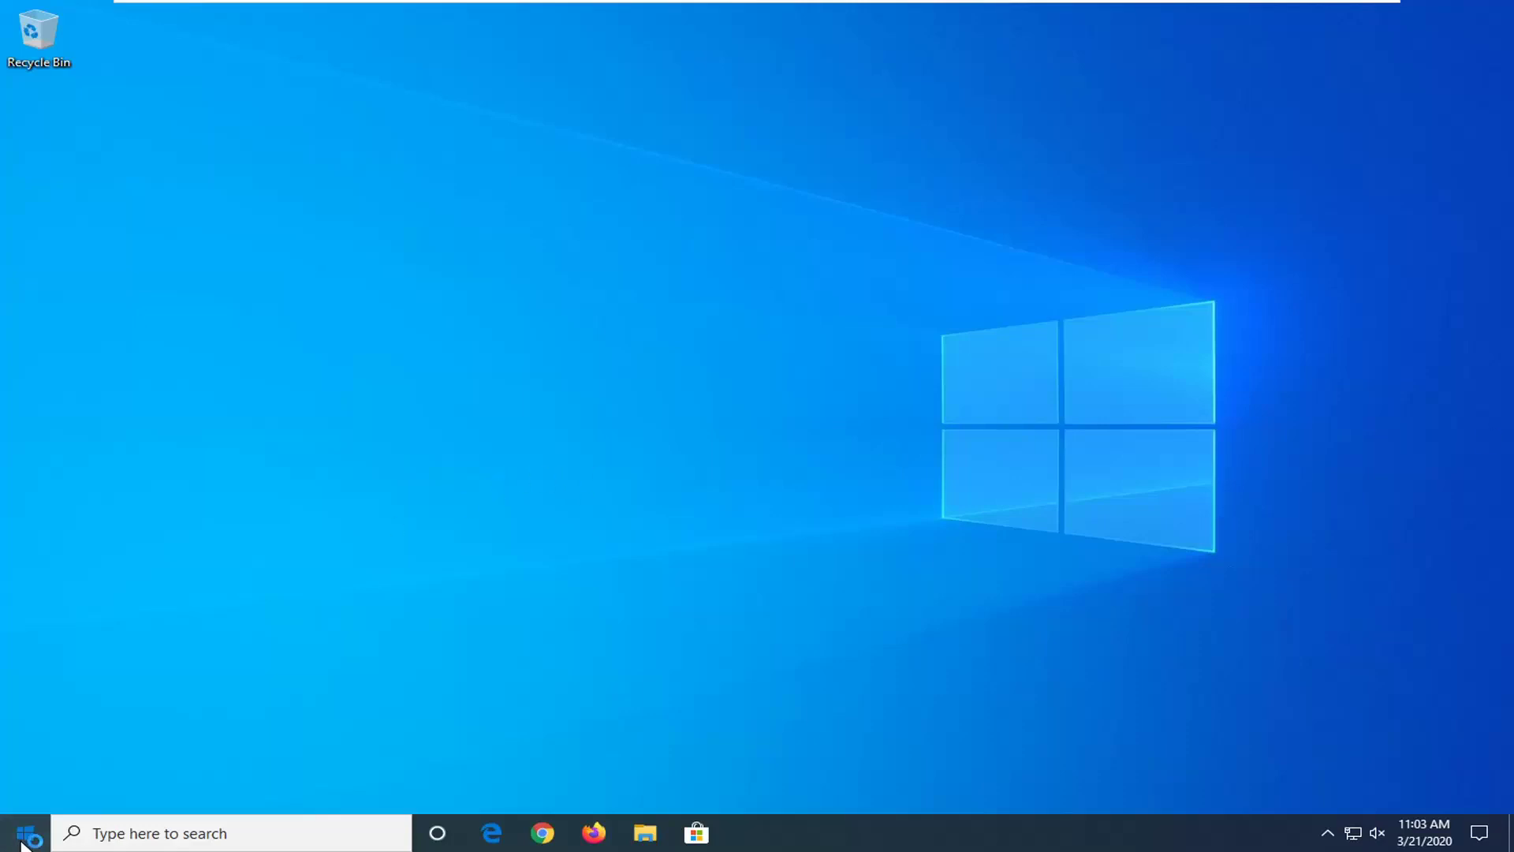
- Start Command Prompt from a 'cmd' search as administrator and approve the UAC prompt
left_click(24, 836)
type("c")
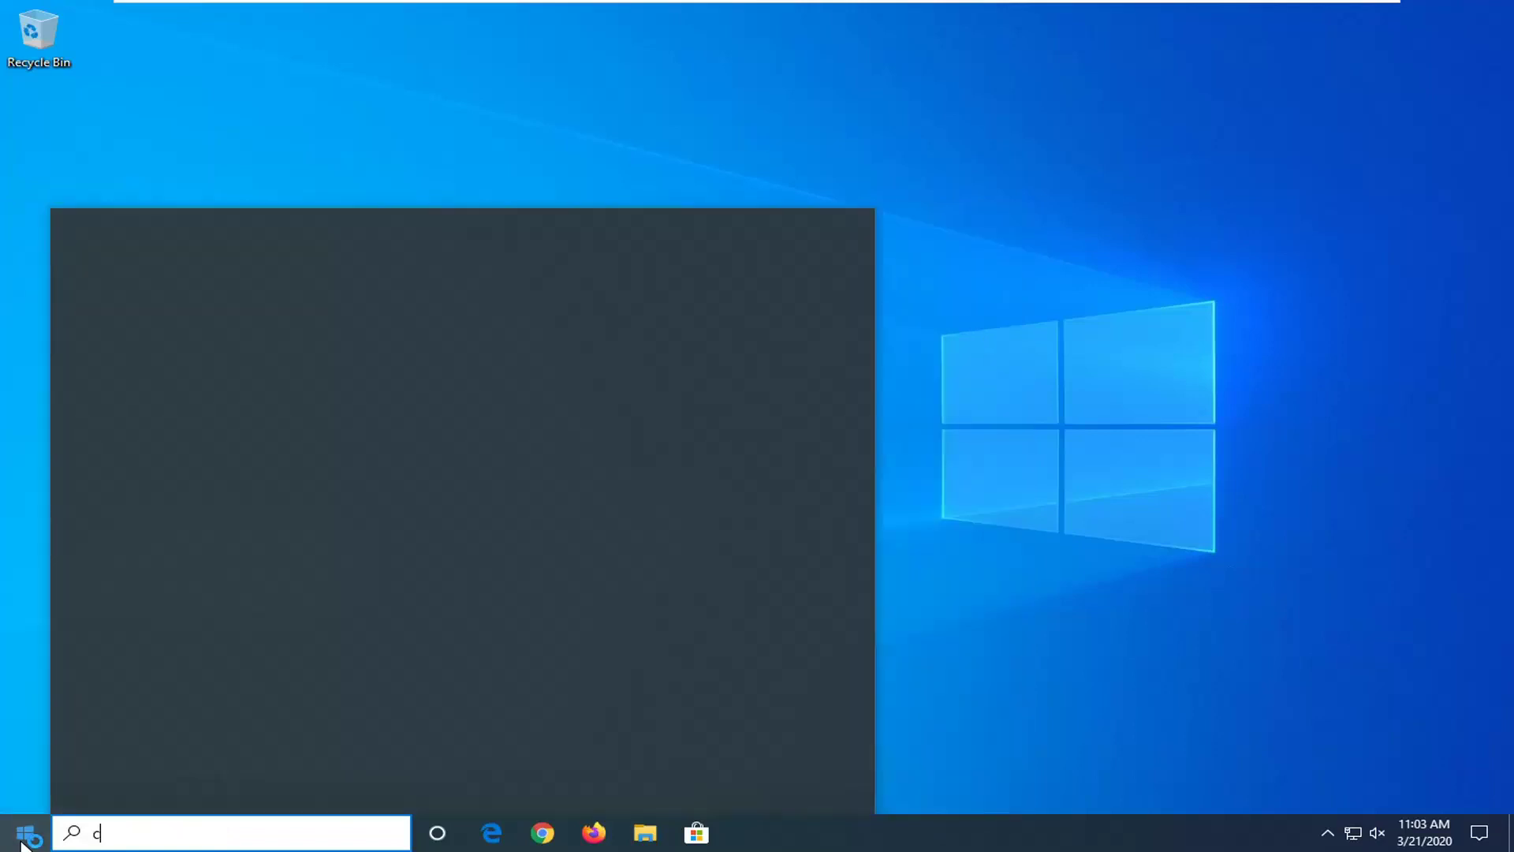
type("md")
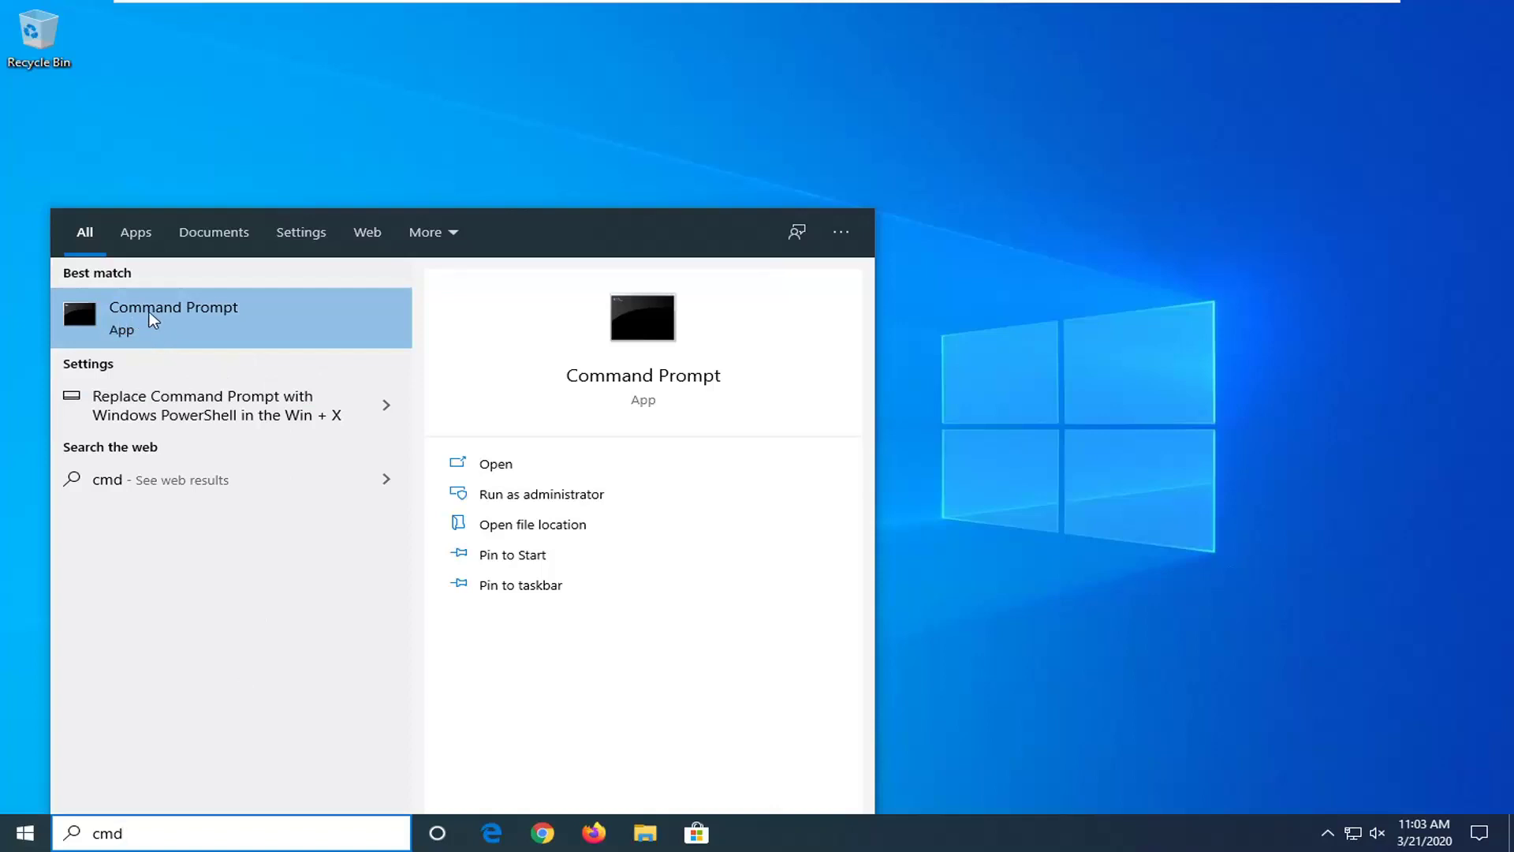
right_click(153, 312)
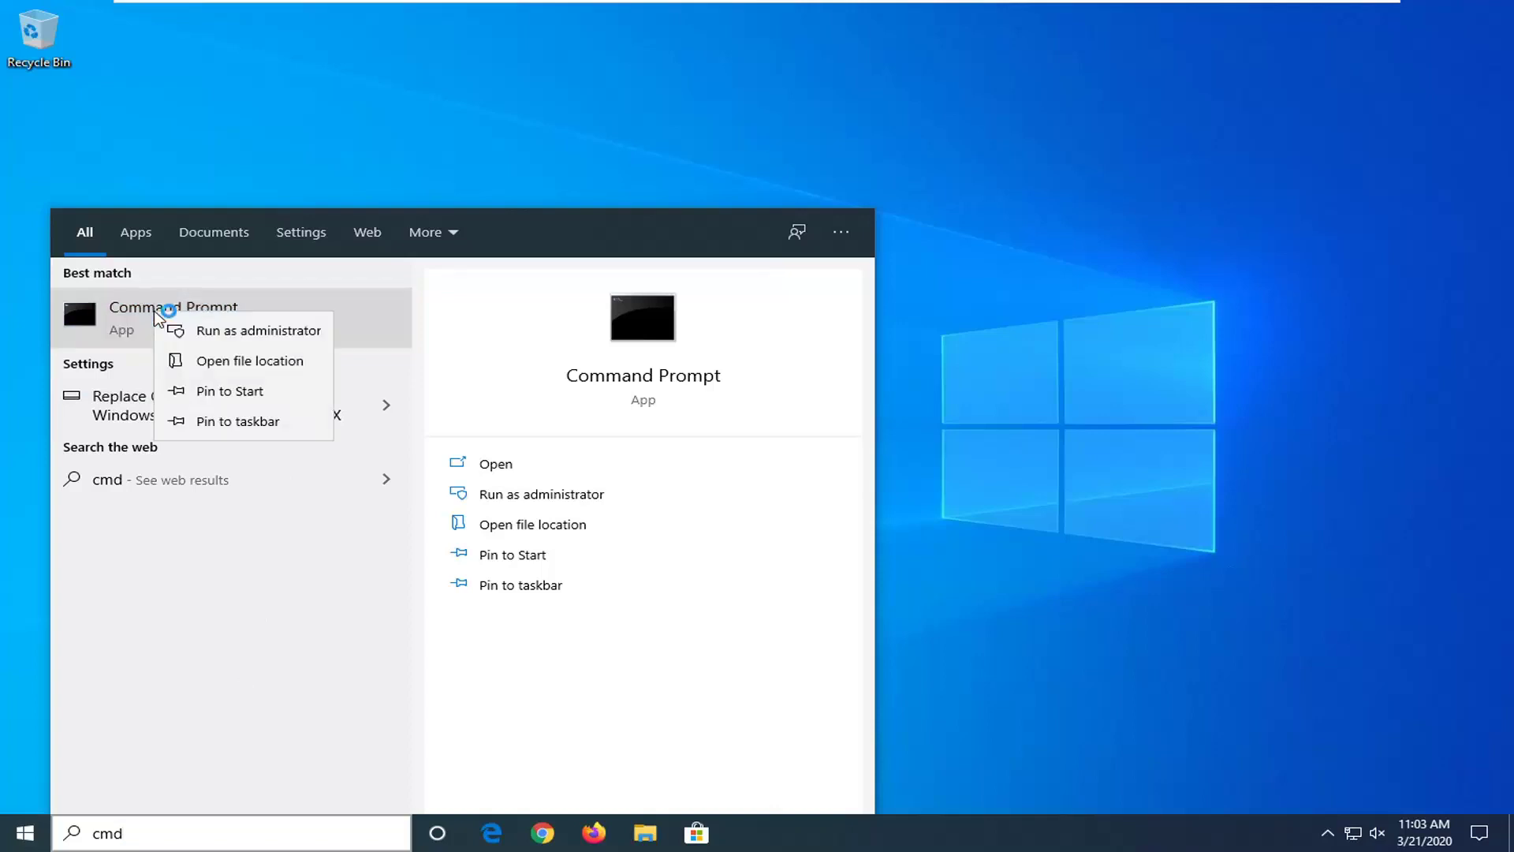
left_click(233, 335)
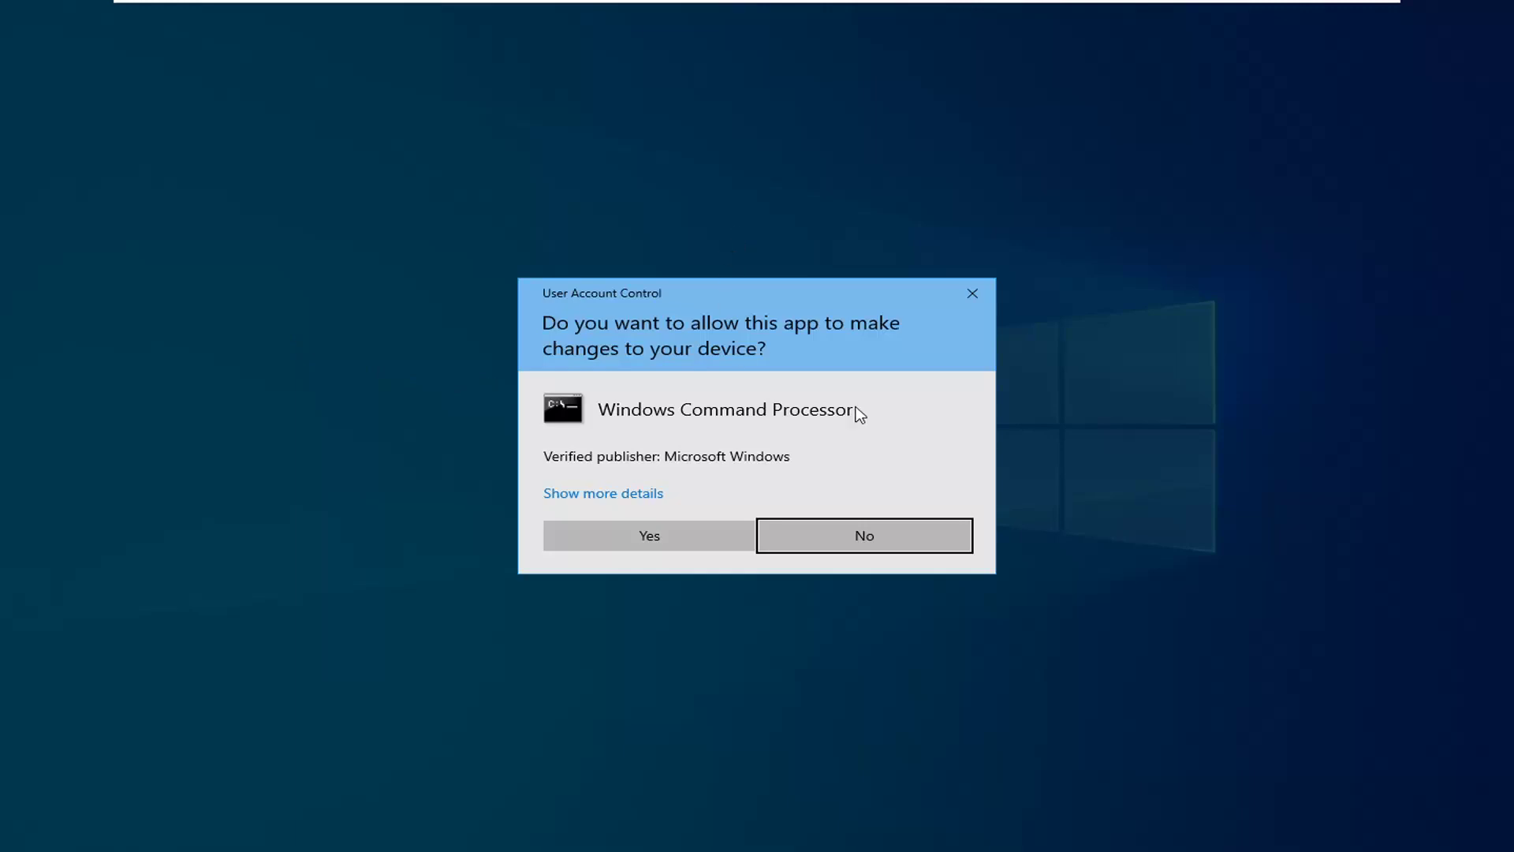
left_click(645, 539)
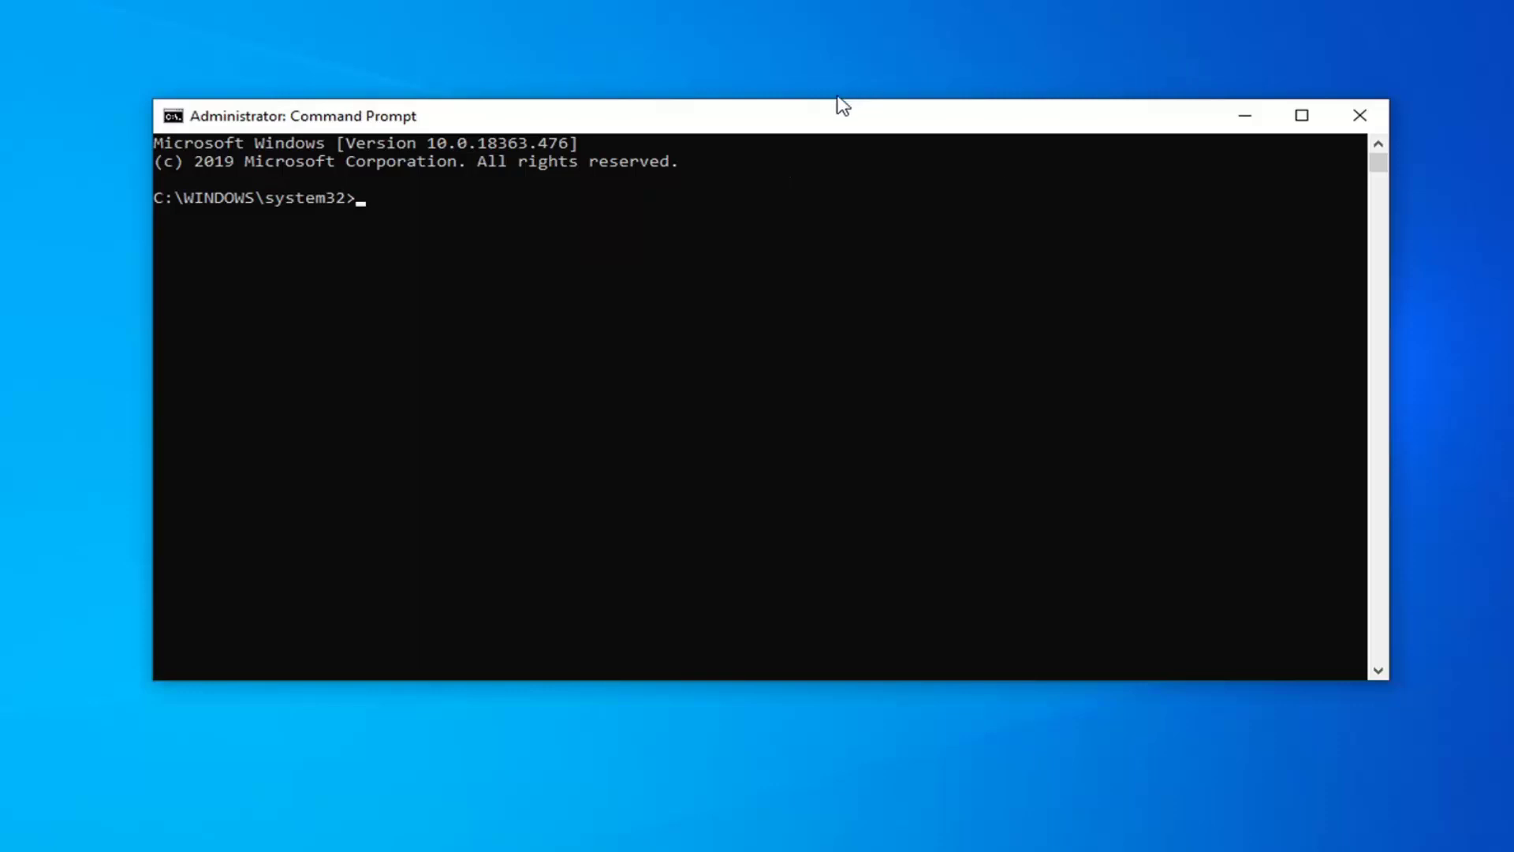
- Paste 'shutdown /s /f /t 0' at the admin prompt using the title-bar Edit menu
right_click(889, 120)
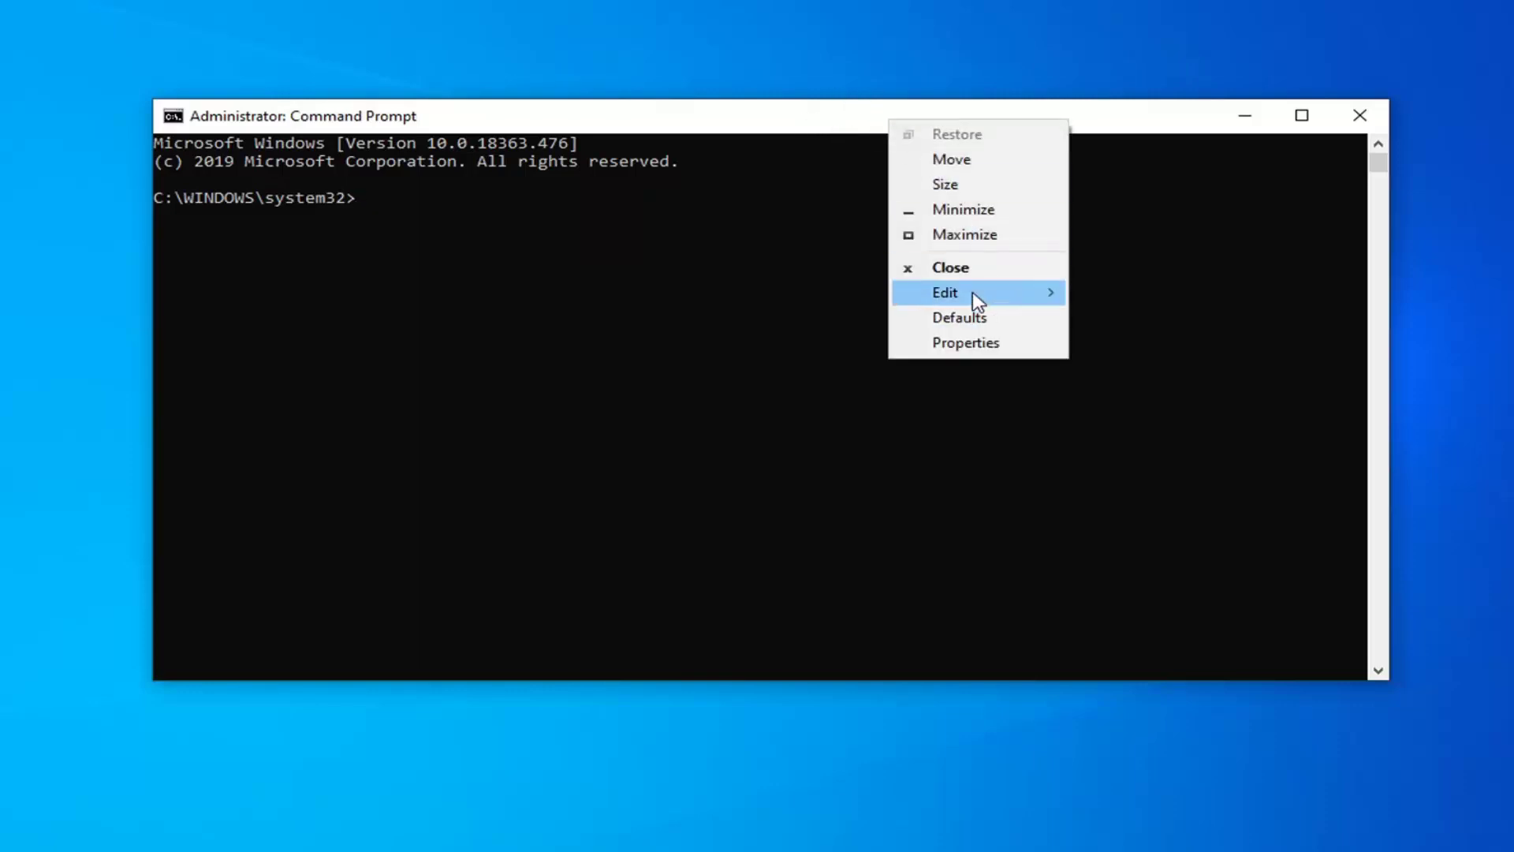
mouse_move(946, 292)
left_click(1135, 344)
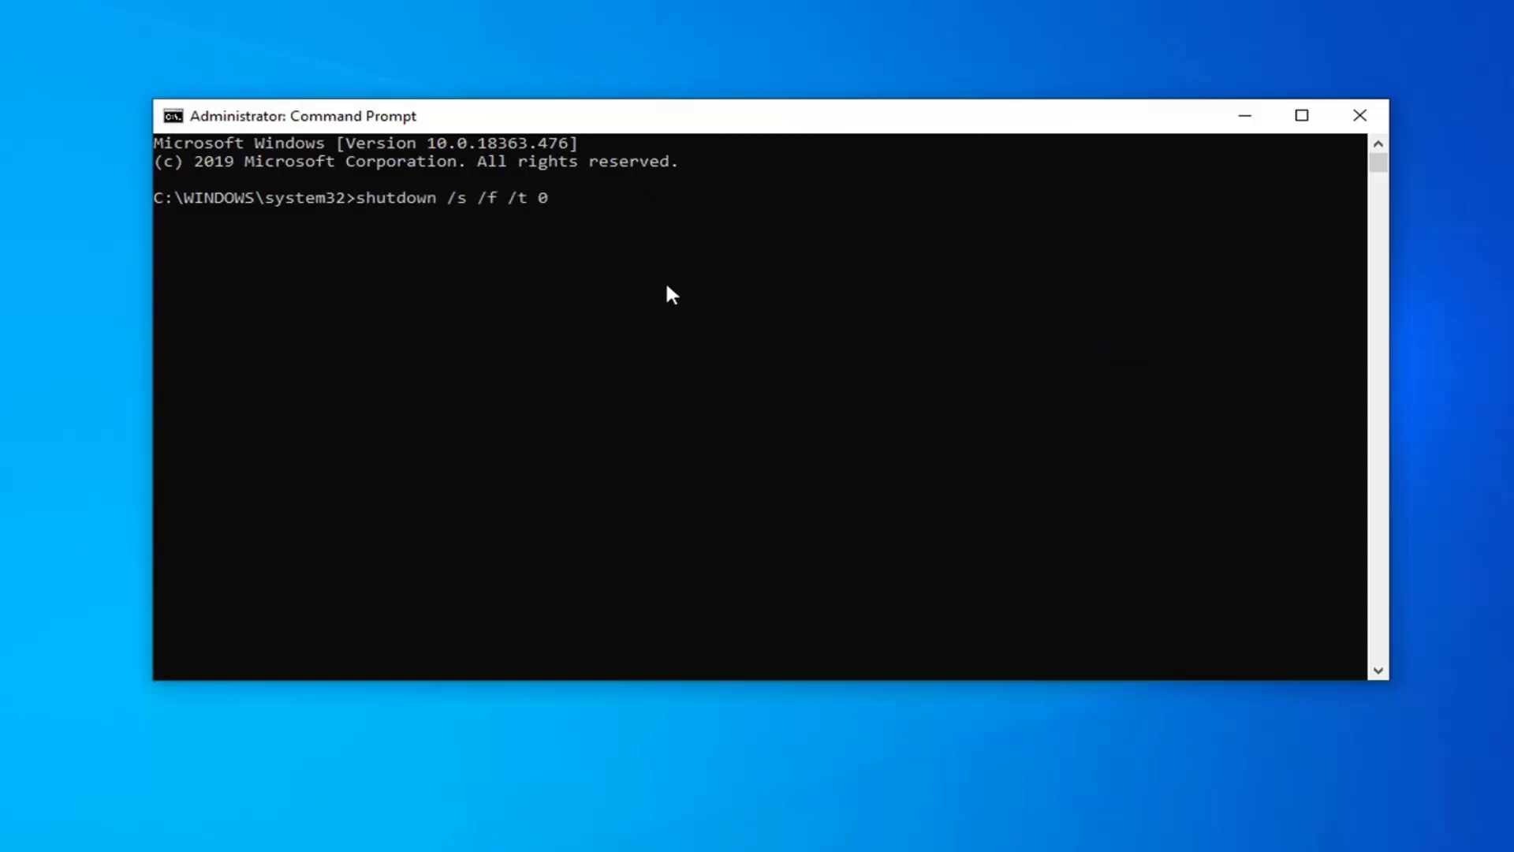
- Run the pasted shutdown /s /f /t 0 command to begin the forced shutdown
key("Return")
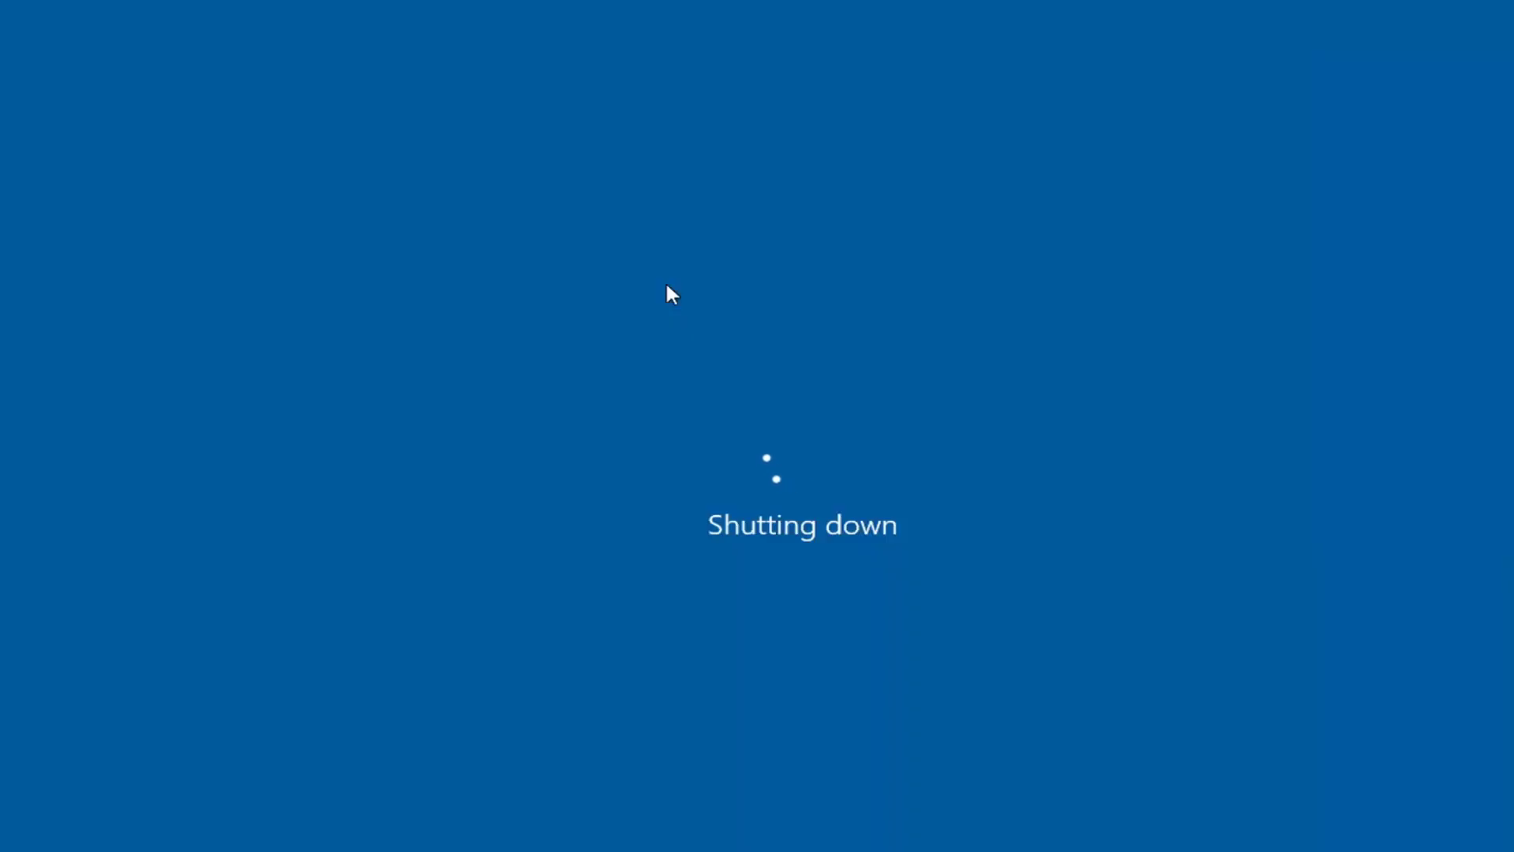